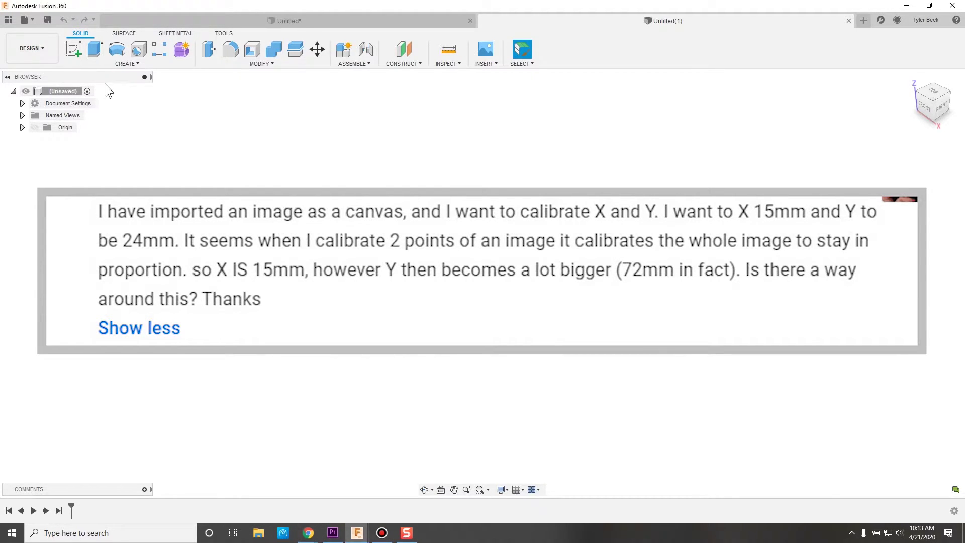
Start a Canvas and choose to insert the wood-profile image from the computer.
{"action": "type", "text": "scan"}
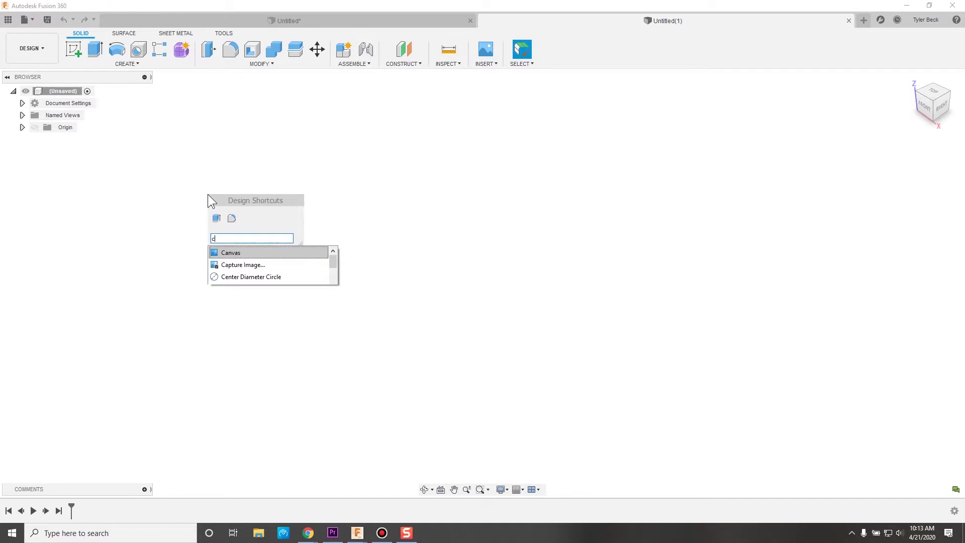
{"action": "key", "text": "Return"}
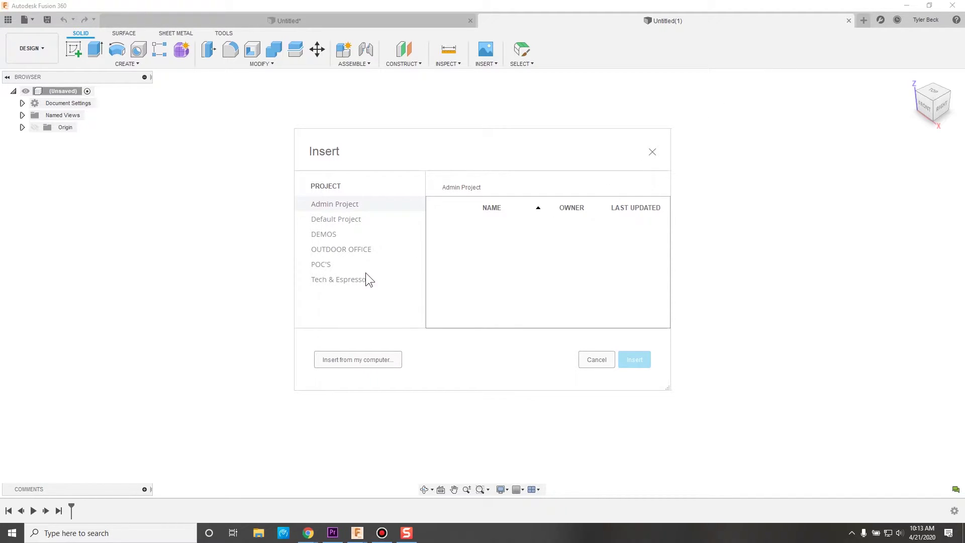
{"action": "left_click", "coordinate": [355, 279]}
{"action": "left_click", "coordinate": [351, 360]}
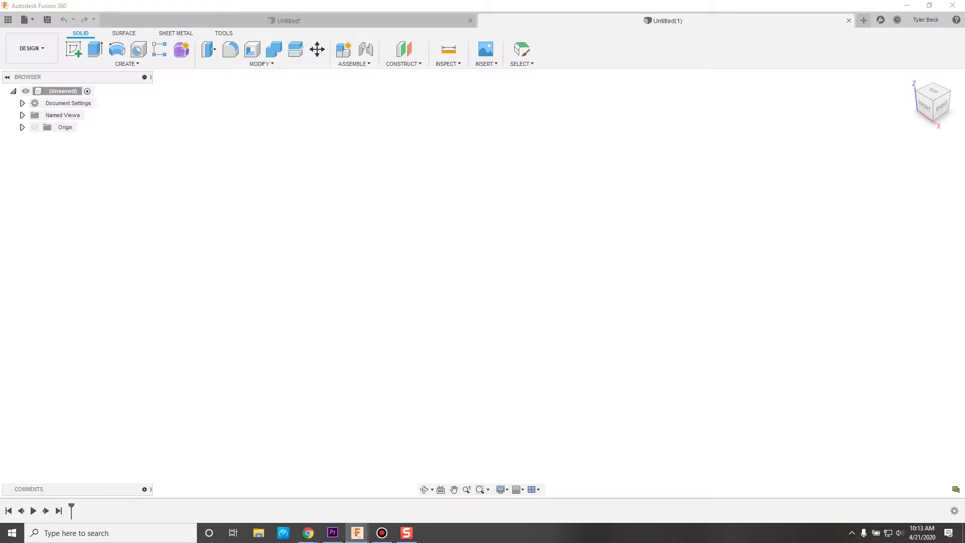
Place the SNAG-0000 canvas on the XZ plane, offset 0.565 in X and 0.352 in Y.
{"action": "left_click", "coordinate": [497, 274]}
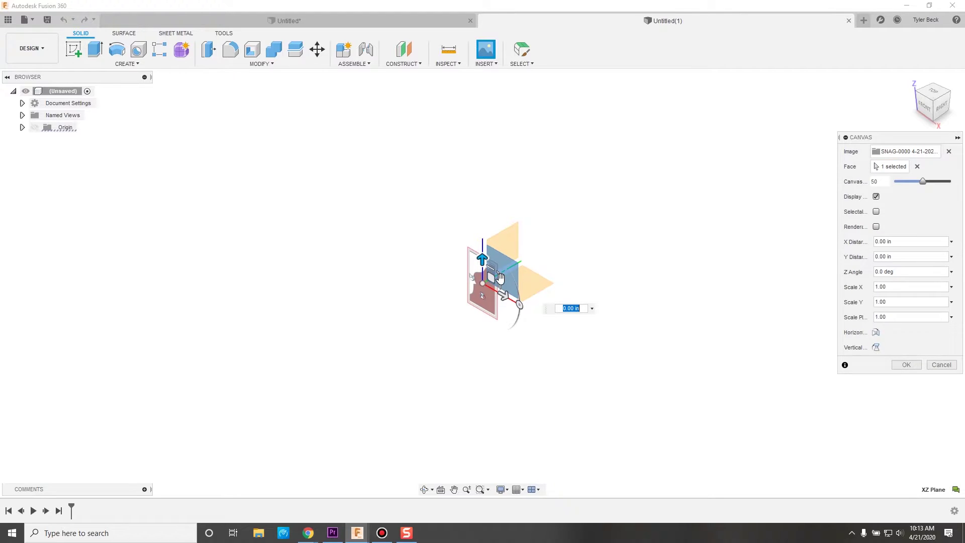
{"action": "middle_click_drag", "start_coordinate": [571, 295], "coordinate": [620, 261]}
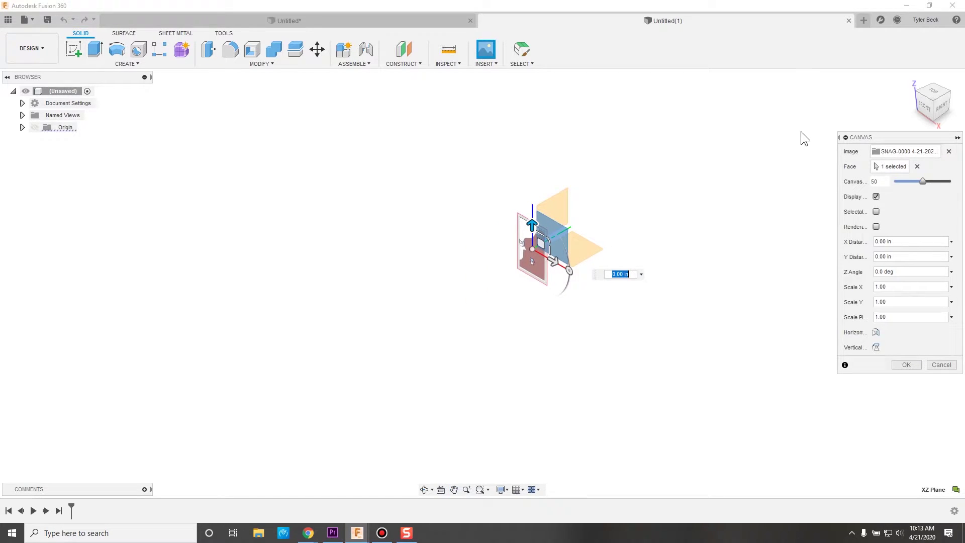
{"action": "left_click_drag", "start_coordinate": [930, 101], "coordinate": [898, 114]}
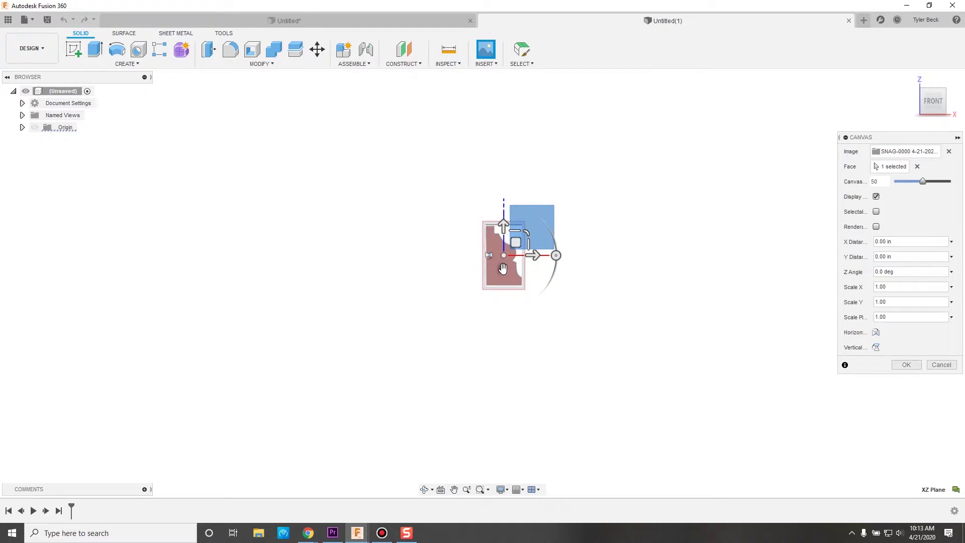
{"action": "left_click_drag", "start_coordinate": [516, 242], "coordinate": [537, 207]}
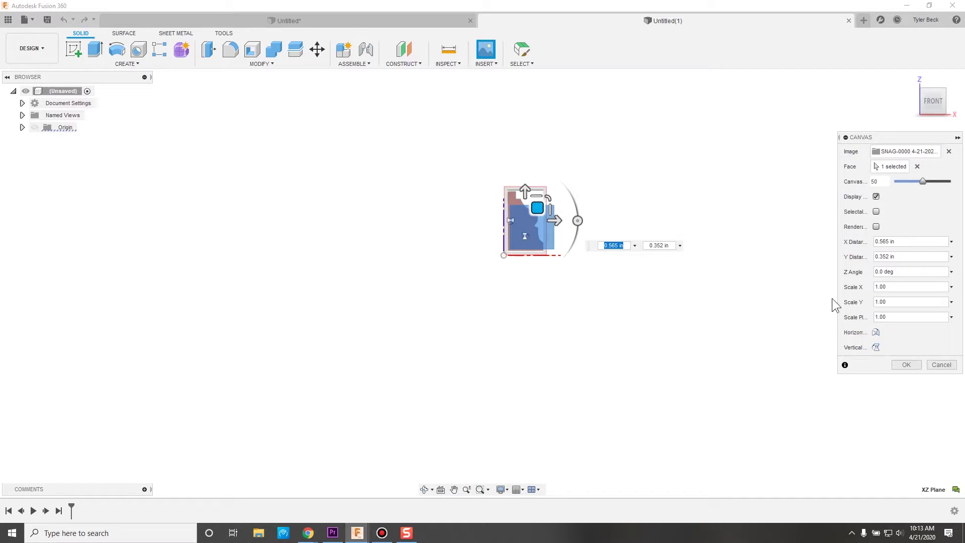
Finish placing the canvas, then calibrate across its bottom edge and accept it without resizing.
{"action": "left_click", "coordinate": [906, 364]}
{"action": "scroll", "coordinate": [508, 254], "scroll_direction": "up", "scroll_amount": 5}
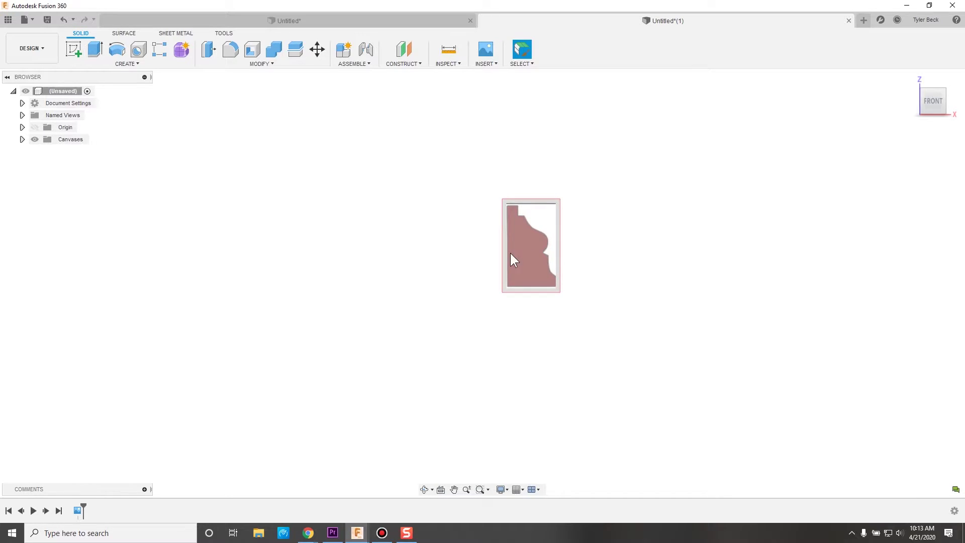
{"action": "middle_click_drag", "start_coordinate": [389, 224], "coordinate": [327, 224]}
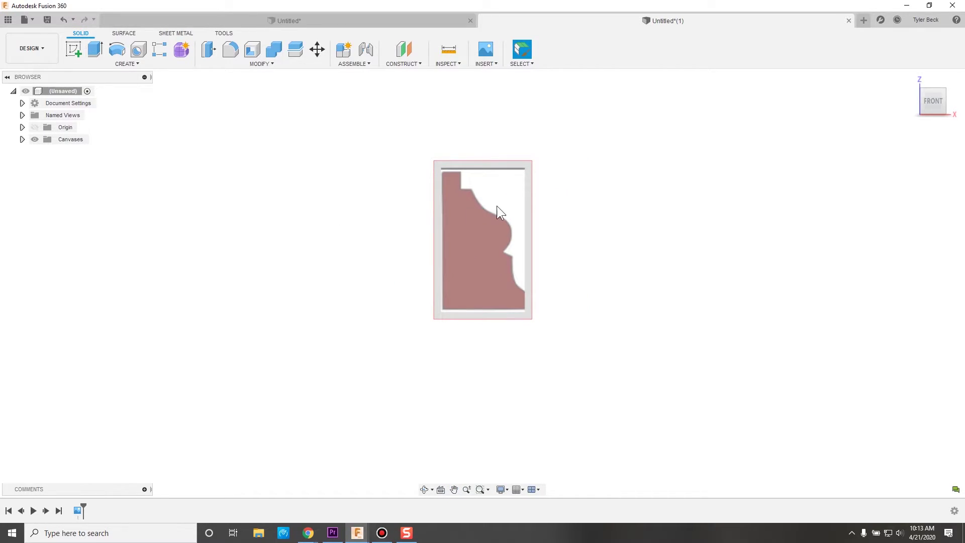
{"action": "left_click", "coordinate": [23, 139]}
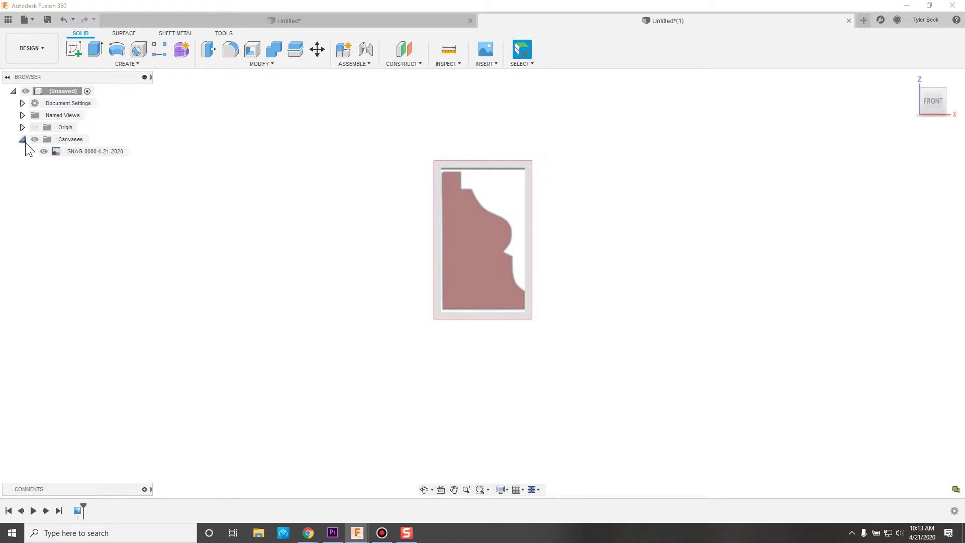
{"action": "right_click", "coordinate": [92, 153]}
{"action": "left_click", "coordinate": [122, 182]}
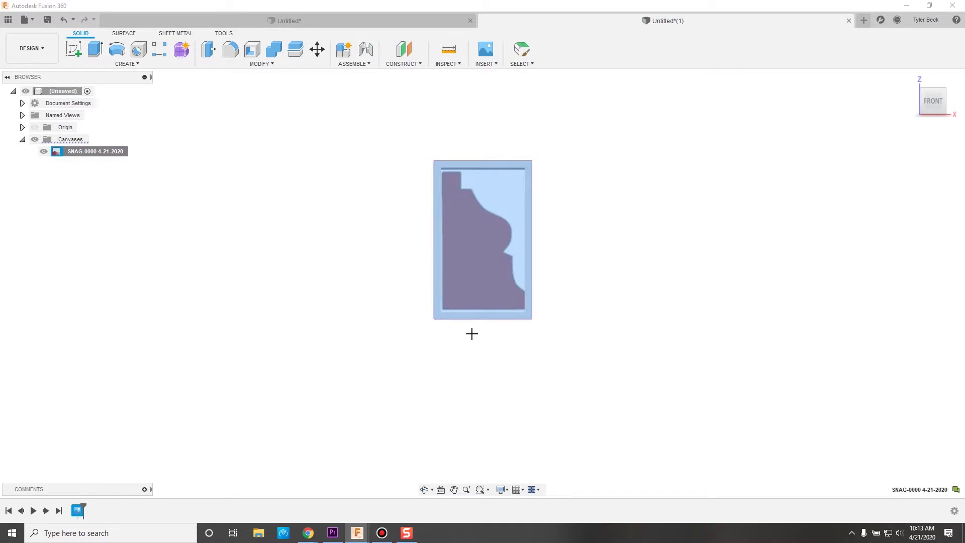
{"action": "left_click", "coordinate": [435, 318]}
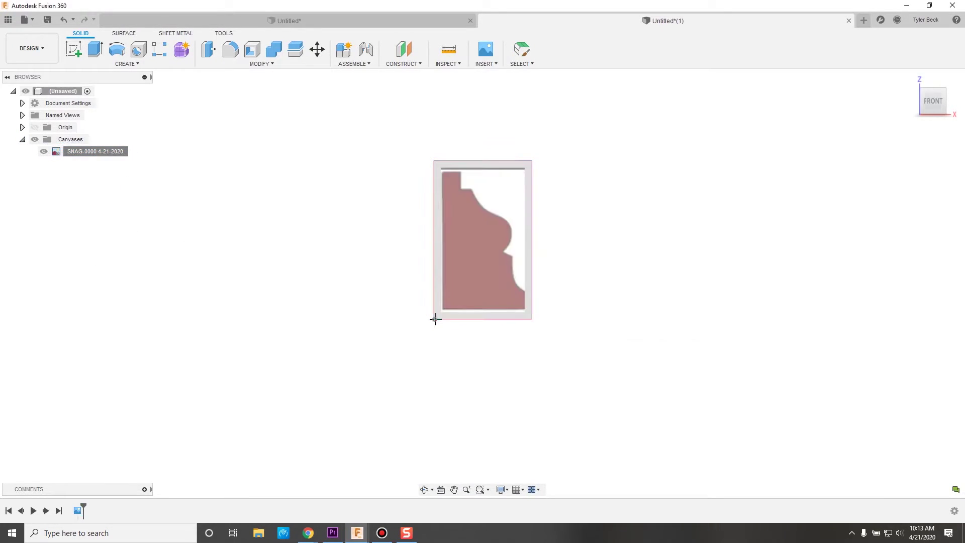
{"action": "left_click", "coordinate": [532, 319]}
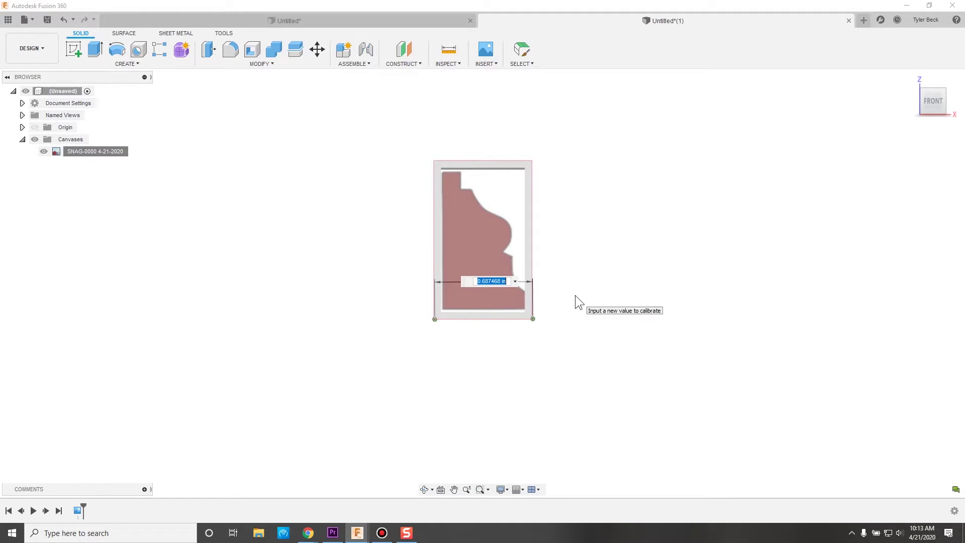
{"action": "key", "text": "Return"}
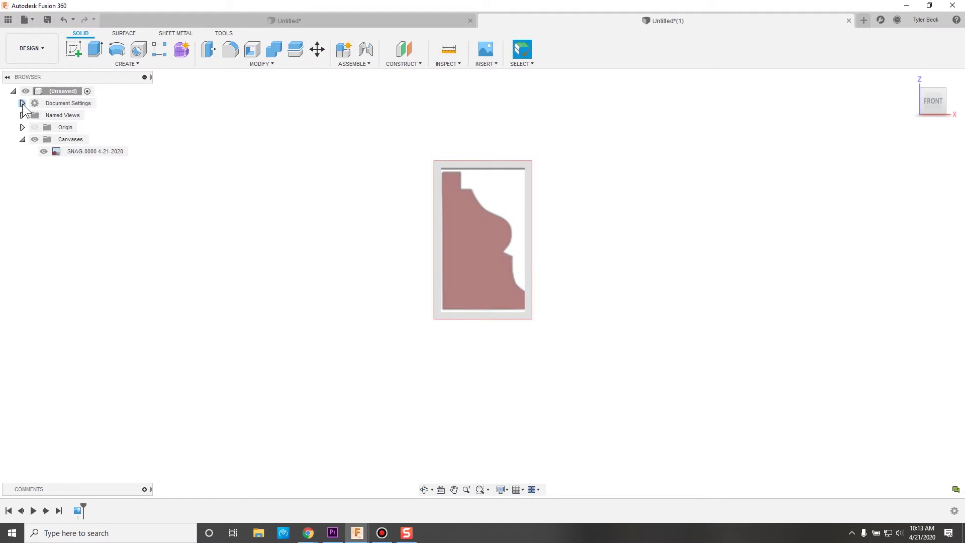
Change the document units from inches to millimetres in Document Settings.
{"action": "left_click", "coordinate": [22, 103]}
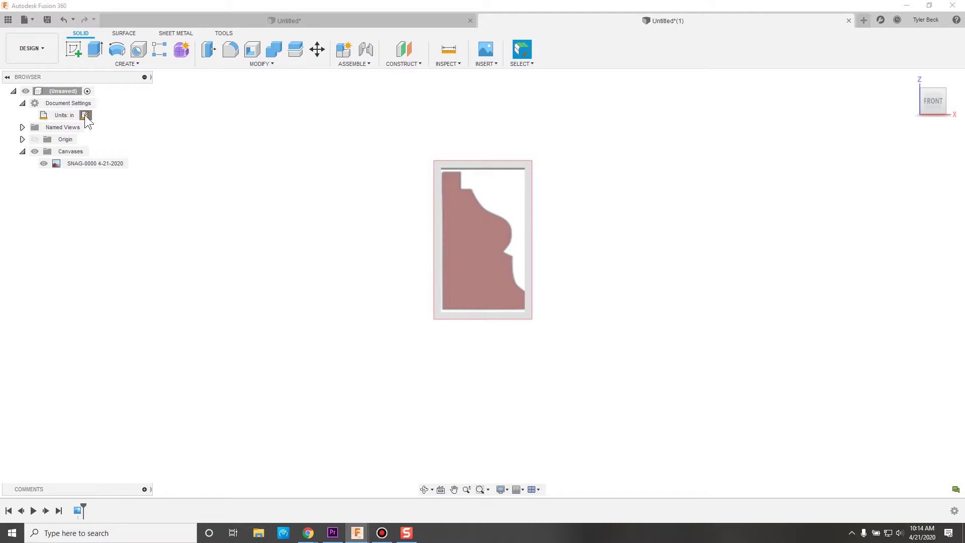
{"action": "left_click", "coordinate": [84, 115]}
{"action": "left_click", "coordinate": [900, 152]}
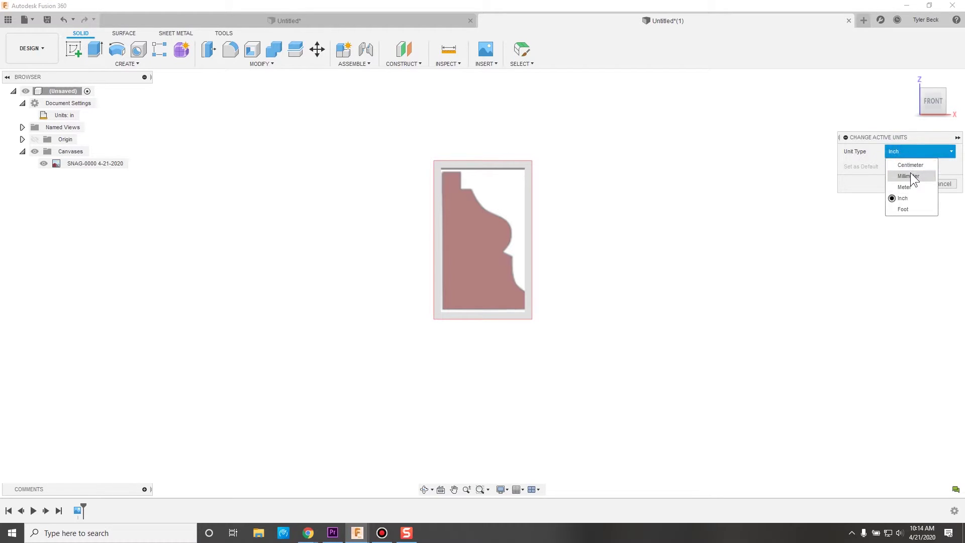
{"action": "left_click", "coordinate": [910, 163]}
{"action": "left_click", "coordinate": [907, 184]}
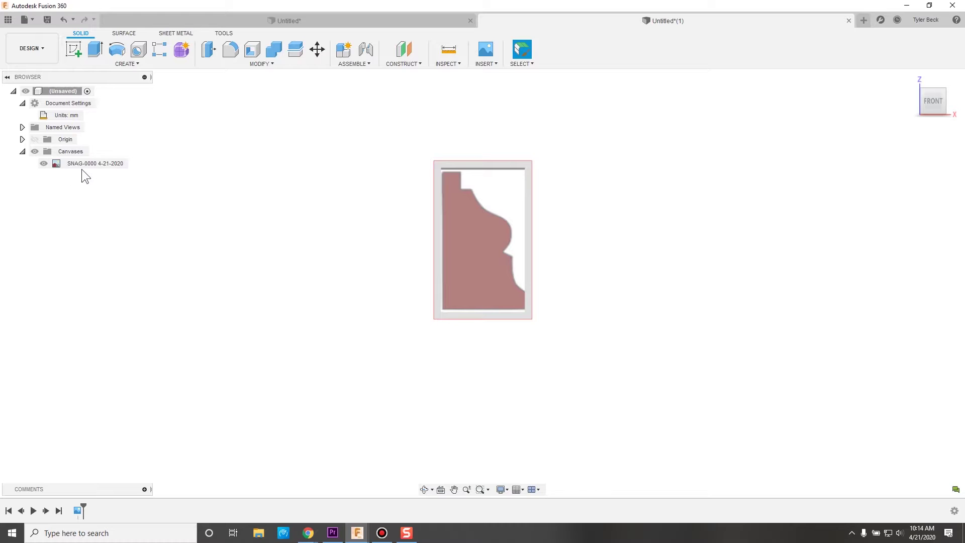
Calibrate the canvas between its bottom corners, replacing the measured 17.551013 mm width.
{"action": "right_click", "coordinate": [114, 164]}
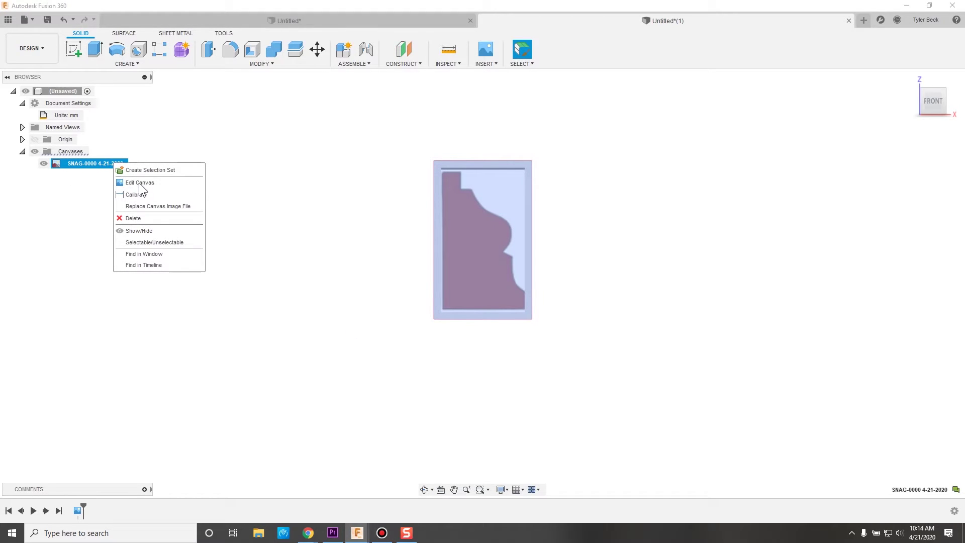
{"action": "left_click", "coordinate": [135, 194]}
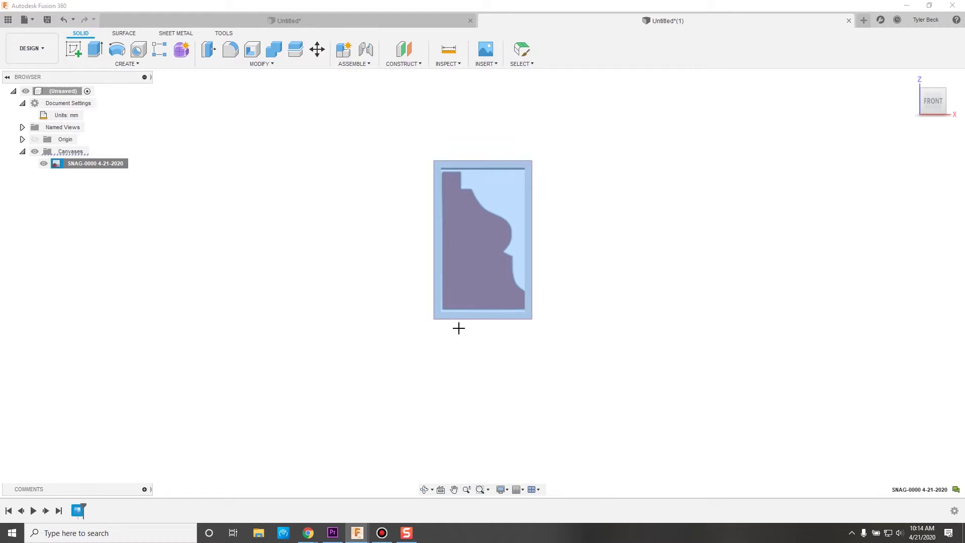
{"action": "left_click", "coordinate": [434, 319]}
{"action": "left_click", "coordinate": [533, 318]}
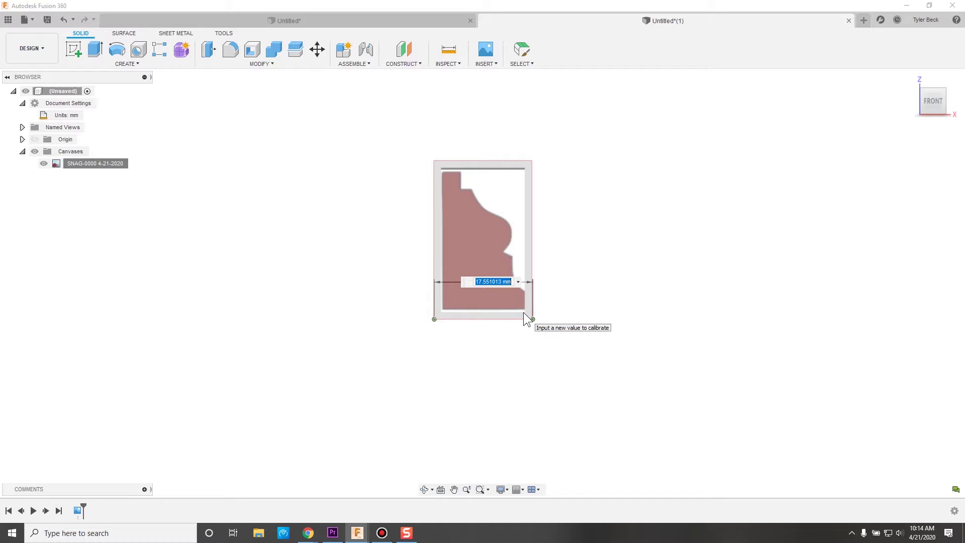
{"action": "key", "text": "BackSpace"}
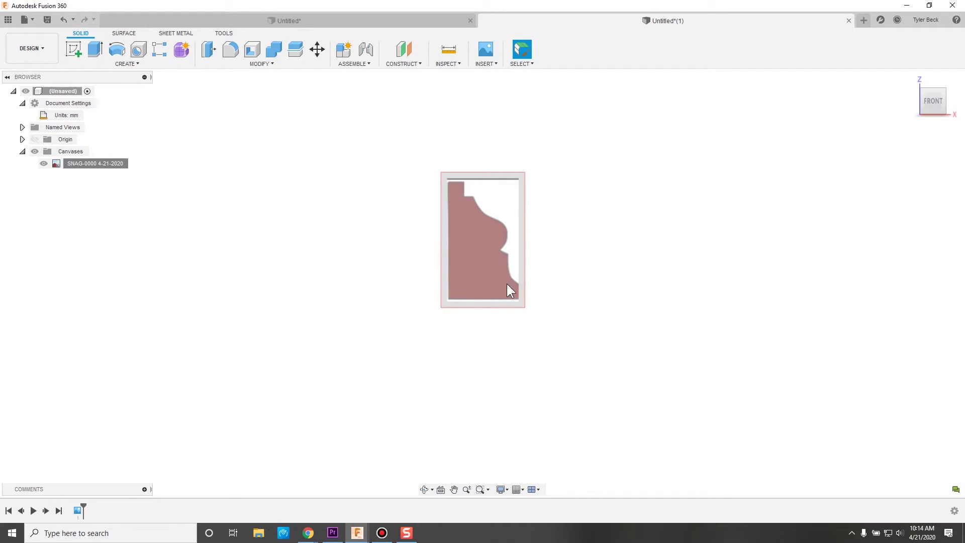
{"action": "scroll", "coordinate": [504, 239], "scroll_direction": "down", "scroll_amount": 2}
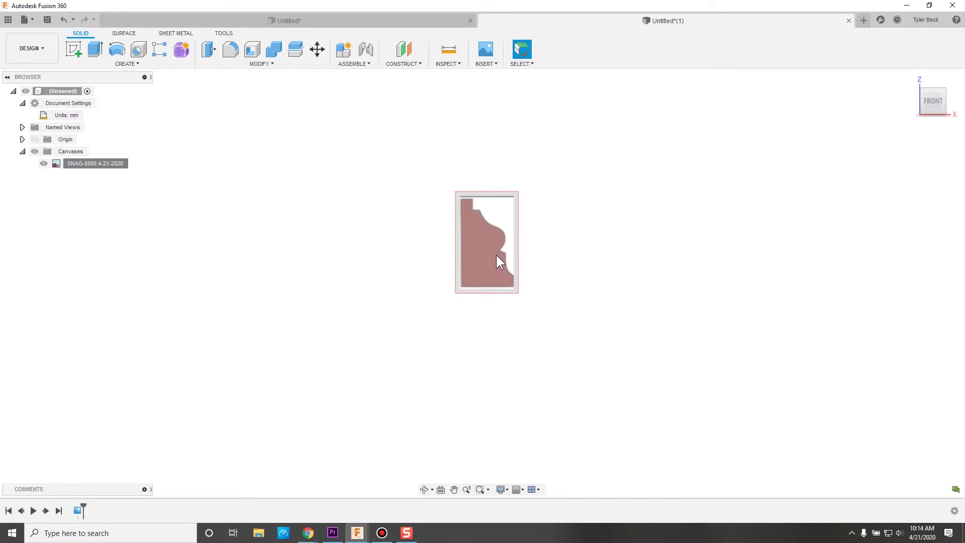
{"action": "scroll", "coordinate": [496, 255], "scroll_direction": "up", "scroll_amount": 4}
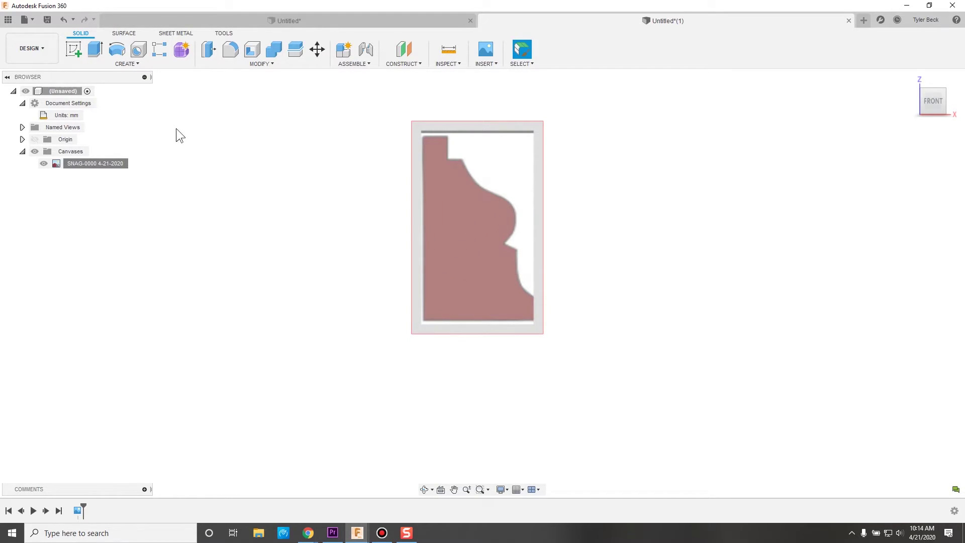
Sketch a vertical and a horizontal line from the origin on the front plane.
{"action": "left_click", "coordinate": [71, 48]}
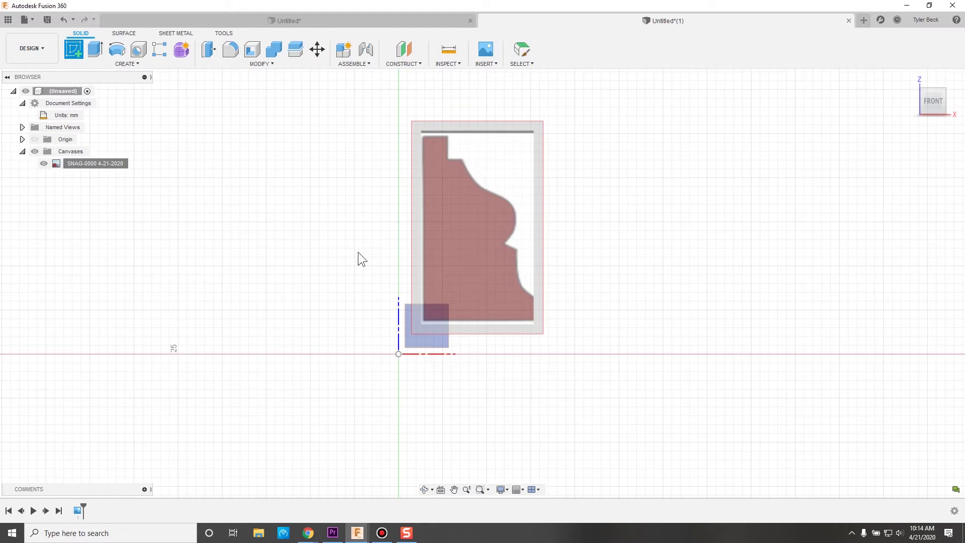
{"action": "left_click", "coordinate": [425, 346]}
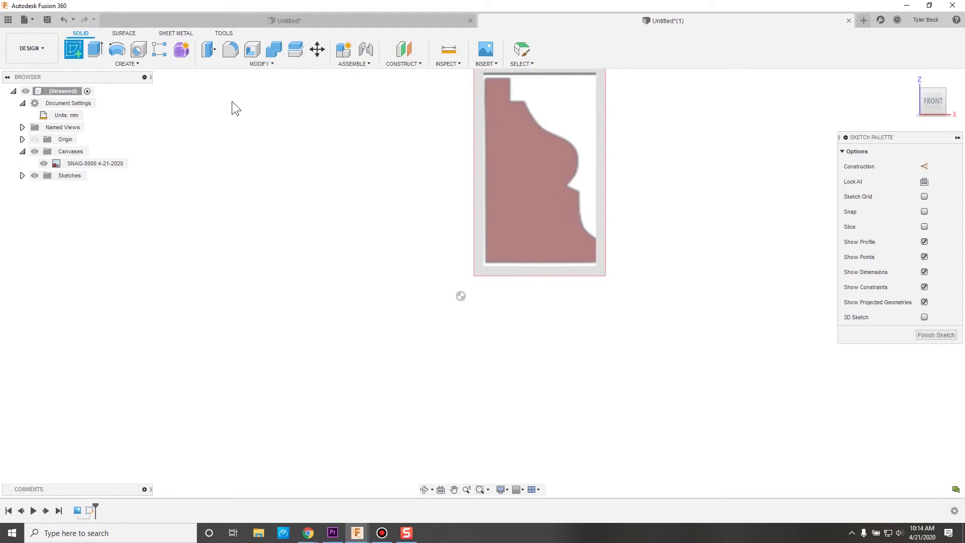
{"action": "key", "text": "Escape"}
{"action": "left_click", "coordinate": [74, 49]}
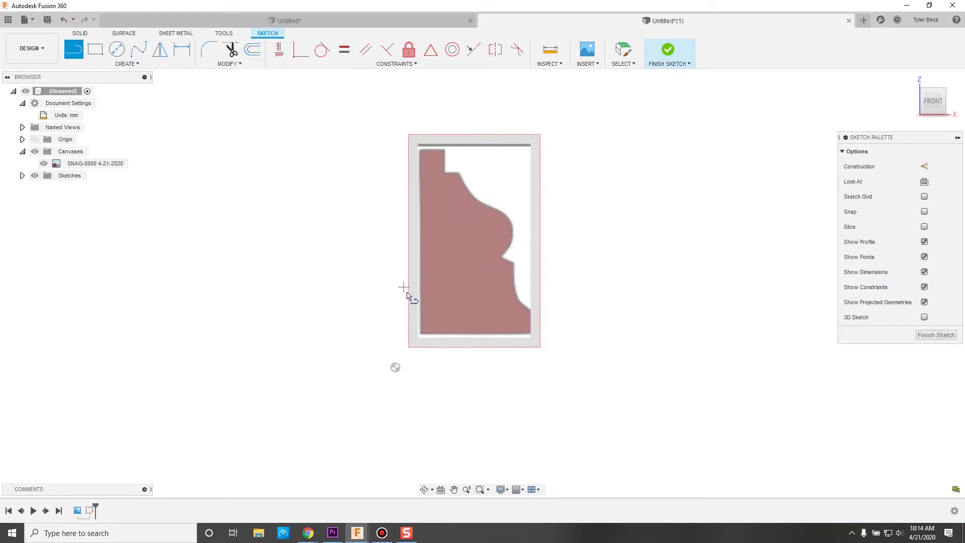
{"action": "left_click", "coordinate": [395, 367]}
{"action": "left_click", "coordinate": [395, 117]}
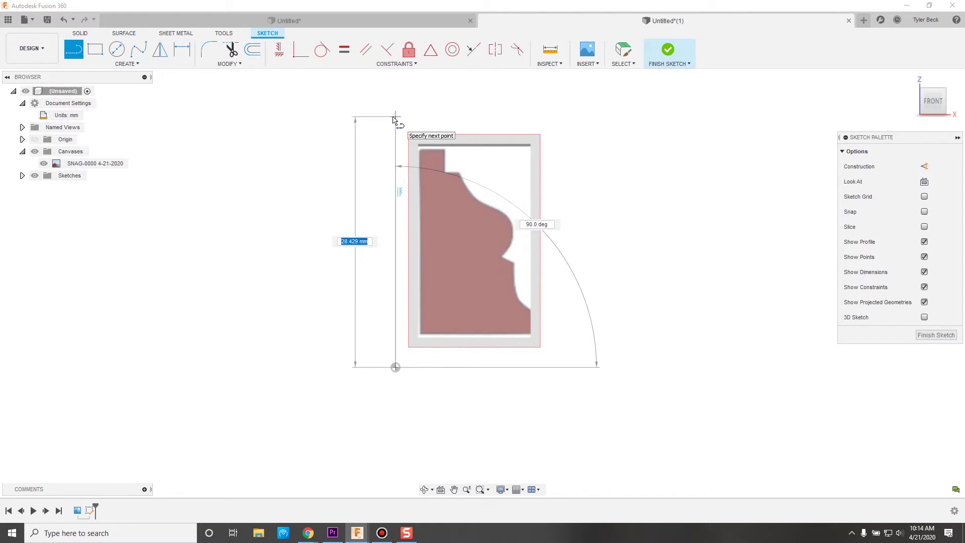
{"action": "key", "text": "Escape"}
{"action": "left_click", "coordinate": [72, 53]}
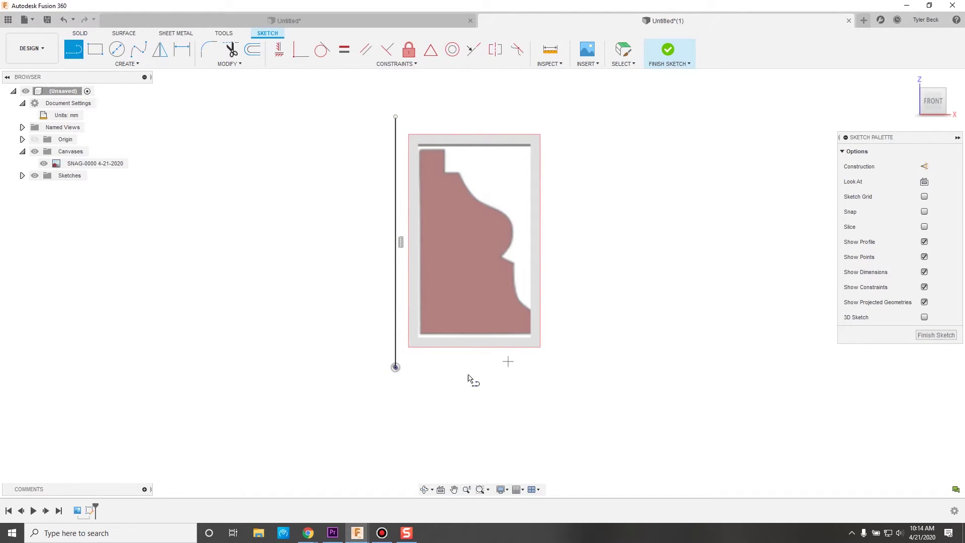
{"action": "left_click", "coordinate": [395, 367]}
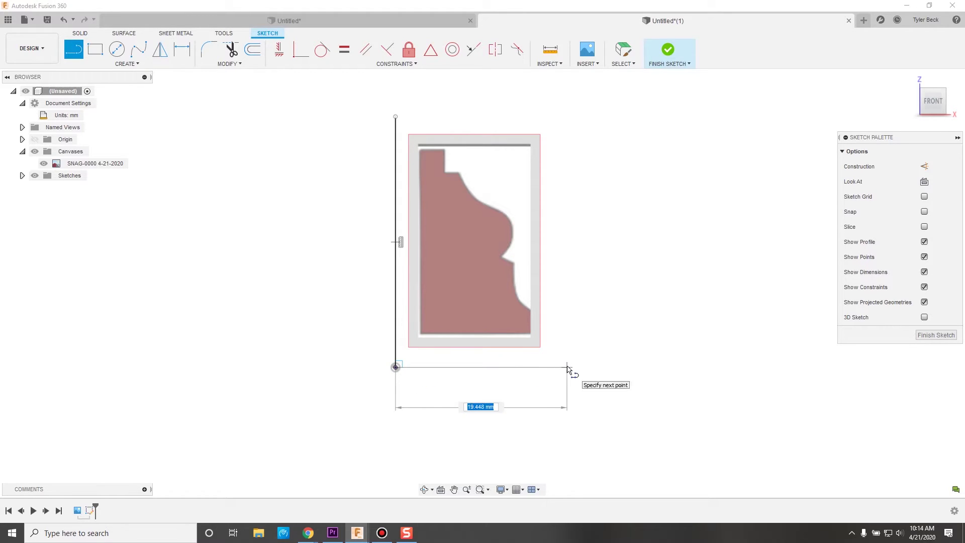
{"action": "left_click", "coordinate": [567, 367]}
{"action": "key", "text": "Escape"}
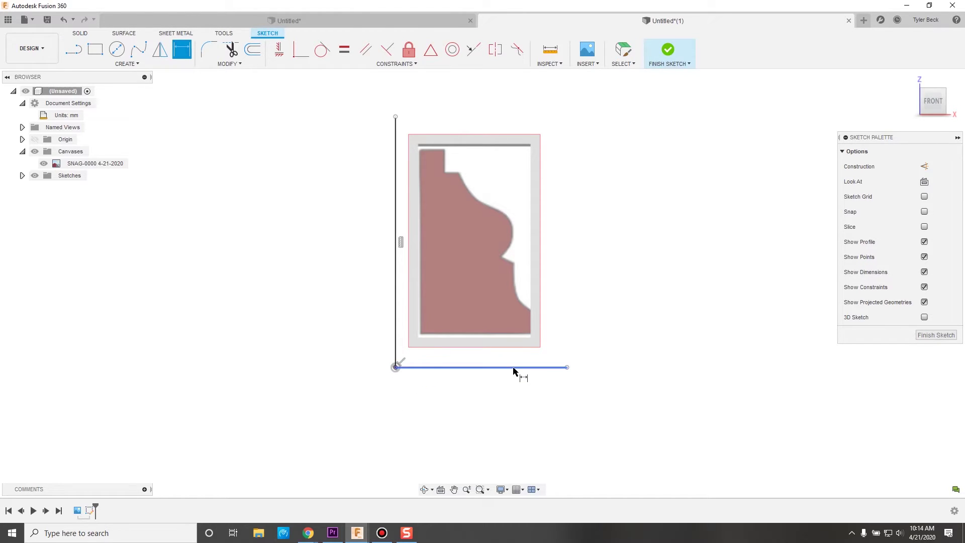
Dimension the horizontal line to 15 mm and the vertical line to 13 mm.
{"action": "left_click", "coordinate": [516, 368]}
{"action": "left_click", "coordinate": [515, 396]}
{"action": "type", "text": "15"}
{"action": "key", "text": "Return"}
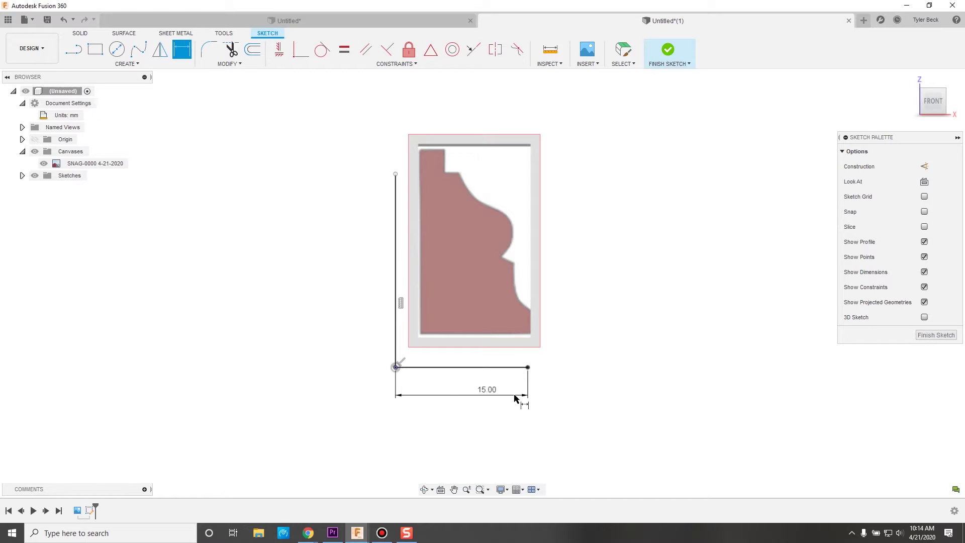
{"action": "left_click", "coordinate": [396, 289]}
{"action": "left_click", "coordinate": [379, 284]}
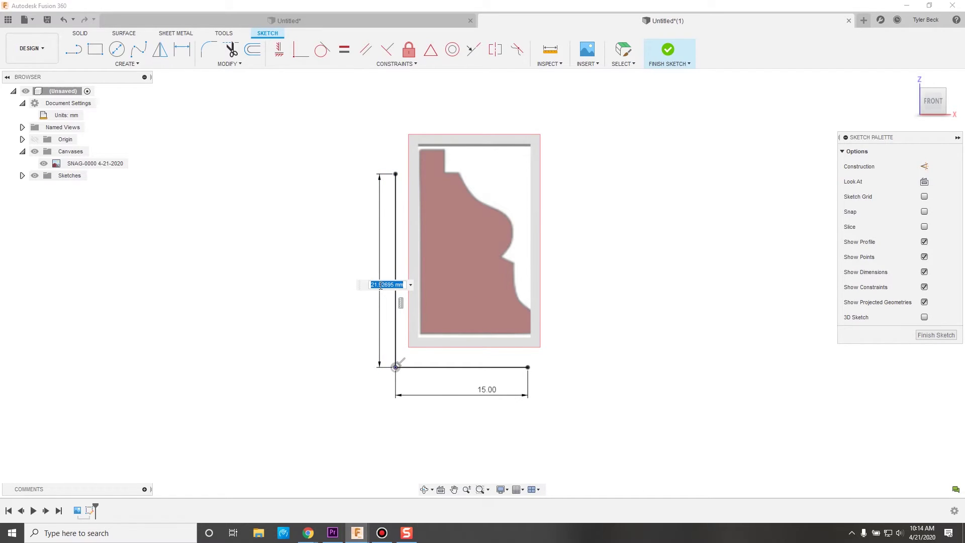
{"action": "type", "text": "13"}
{"action": "key", "text": "Return"}
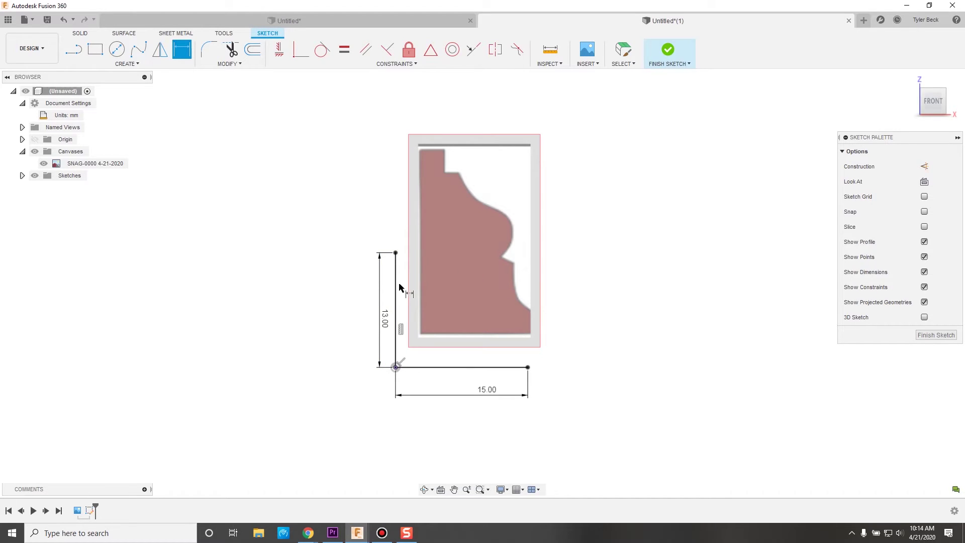
{"action": "key", "text": "Escape"}
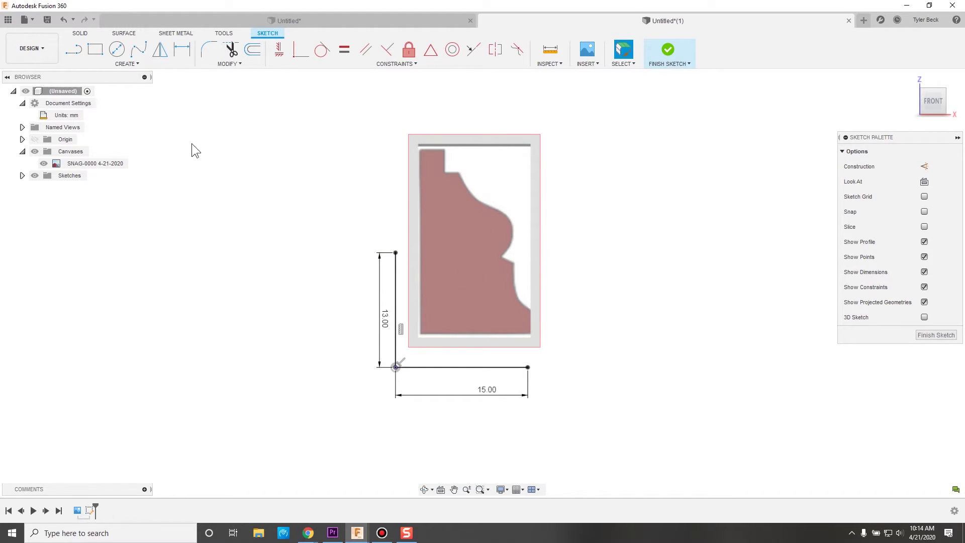
Edit the SNAG-0000 canvas, shift it down-left, and try a Scale Y of 1.5.
{"action": "right_click", "coordinate": [84, 162]}
{"action": "left_click", "coordinate": [121, 186]}
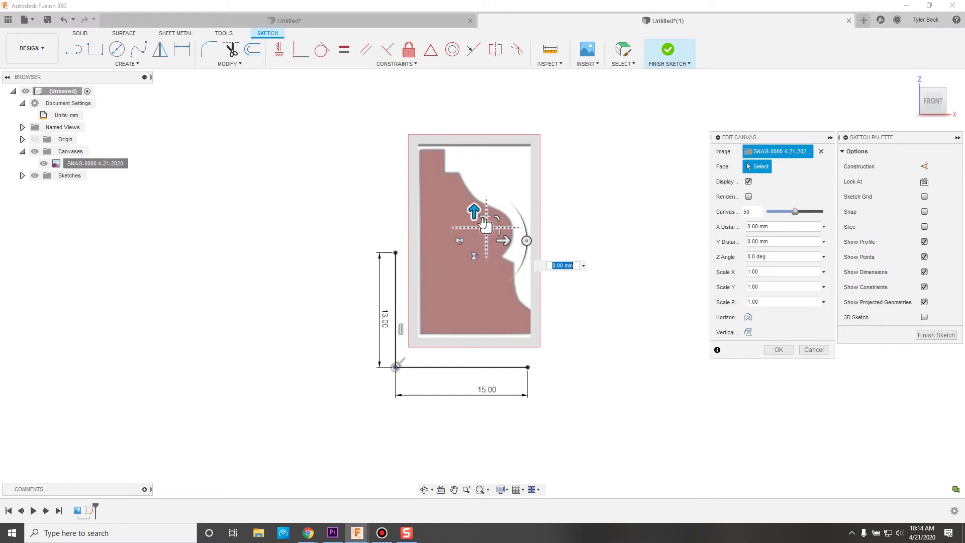
{"action": "left_click_drag", "start_coordinate": [483, 222], "coordinate": [471, 243]}
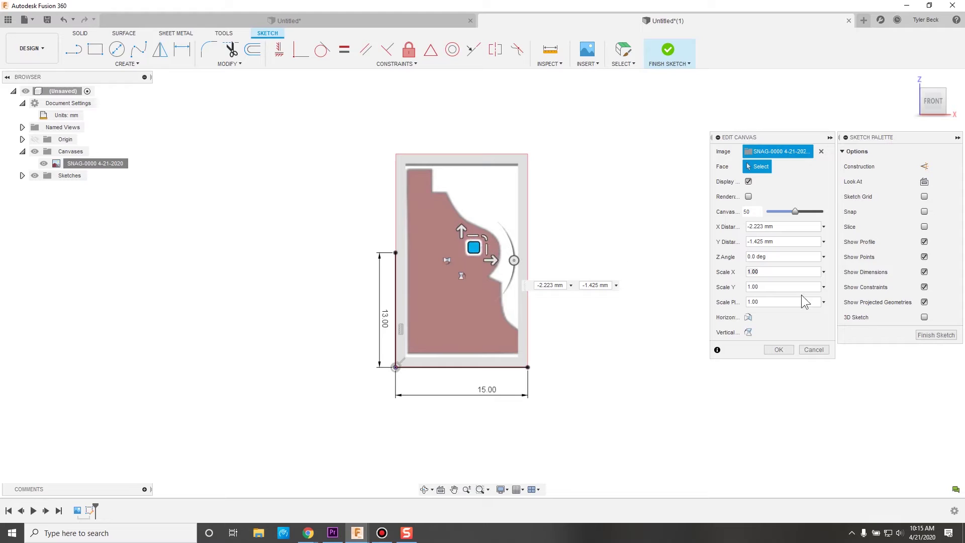
{"action": "left_click", "coordinate": [776, 272]}
{"action": "key", "text": "Tab"}
{"action": "type", "text": "1.5"}
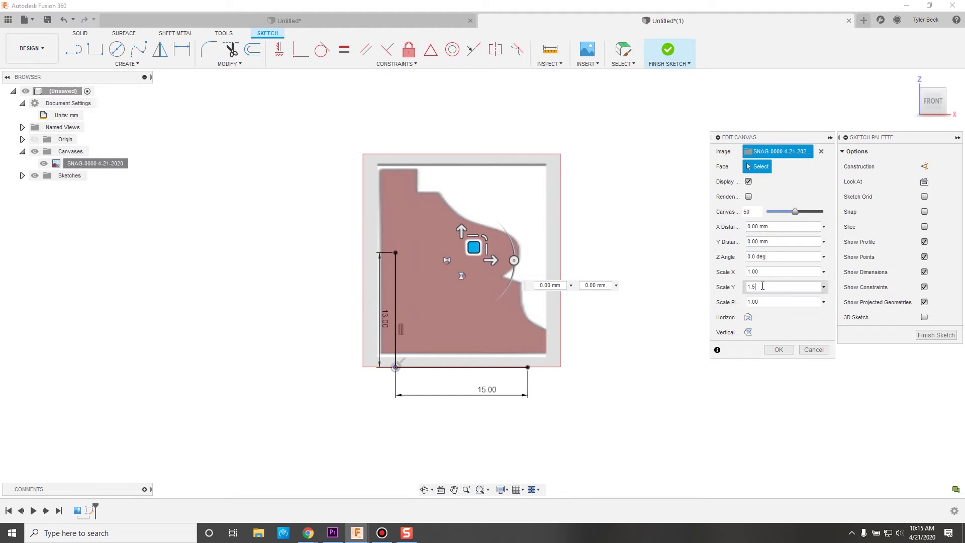
{"action": "key", "text": "BackSpace"}
{"action": "key", "text": "BackSpace"}
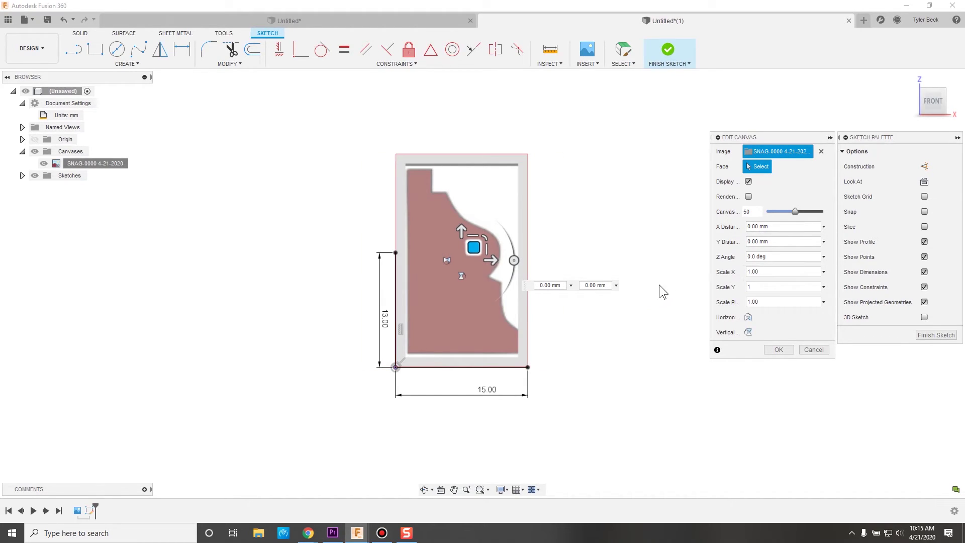
Try Scale X values of 0.9 and 0.5, then set it back to 1.
{"action": "left_click", "coordinate": [752, 272]}
{"action": "type", "text": ".9"}
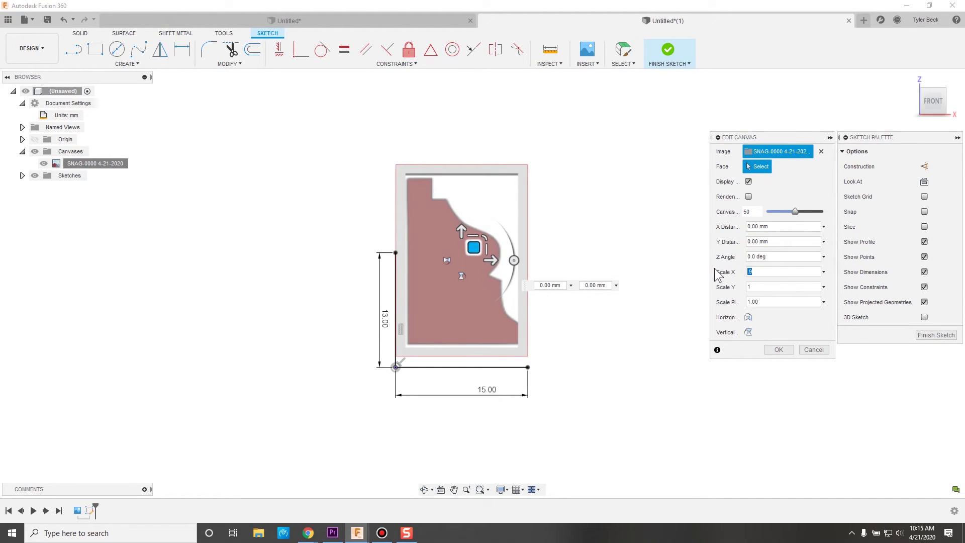
{"action": "key", "text": "BackSpace"}
{"action": "type", "text": "5"}
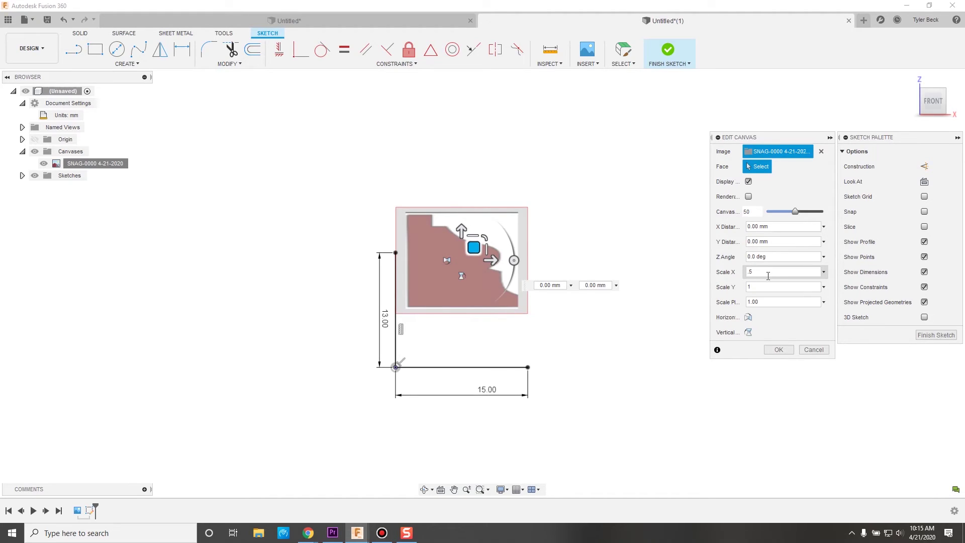
{"action": "key", "text": "End"}
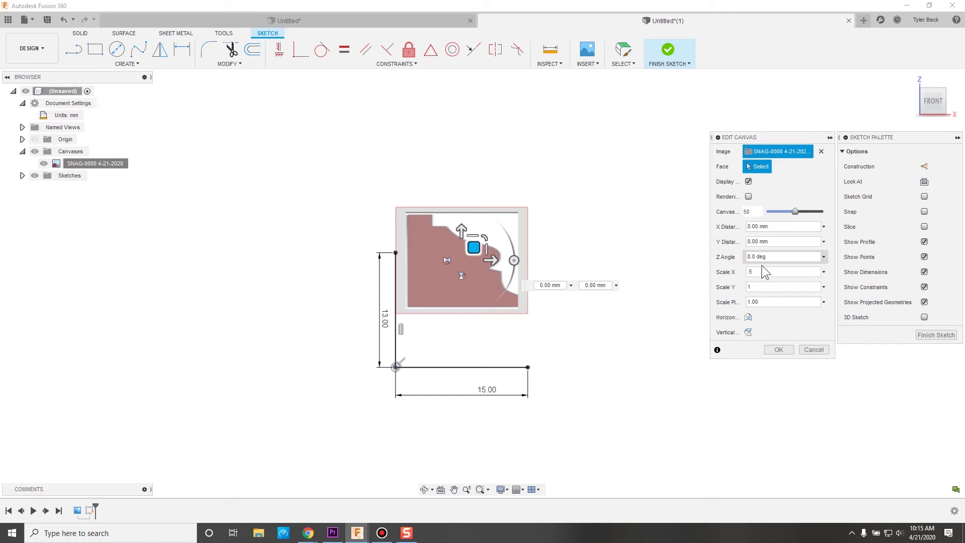
{"action": "key", "text": "BackSpace"}
{"action": "key", "text": "BackSpace"}
{"action": "type", "text": "1"}
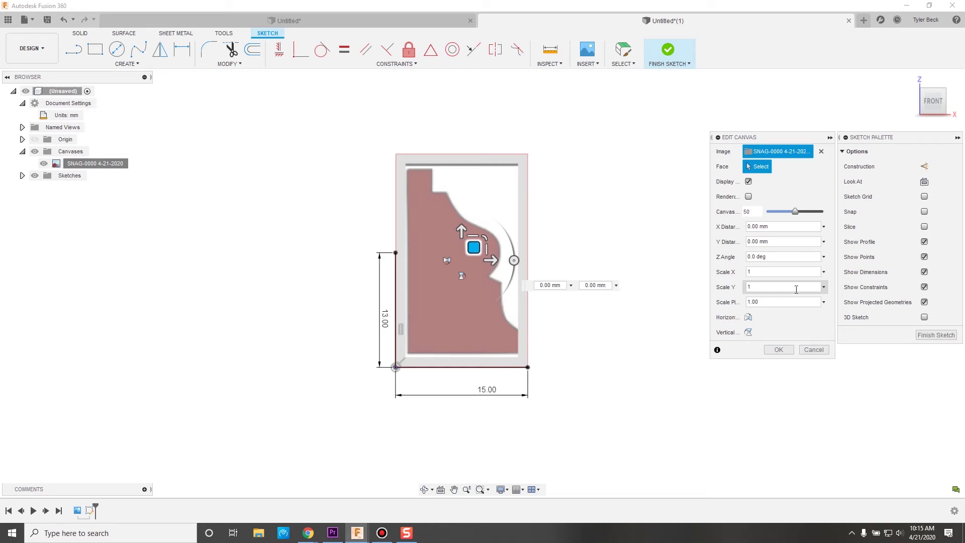
Squash the image vertically and move it to -1.539 mm X, -0.057 mm Y offsets.
{"action": "left_click", "coordinate": [472, 237]}
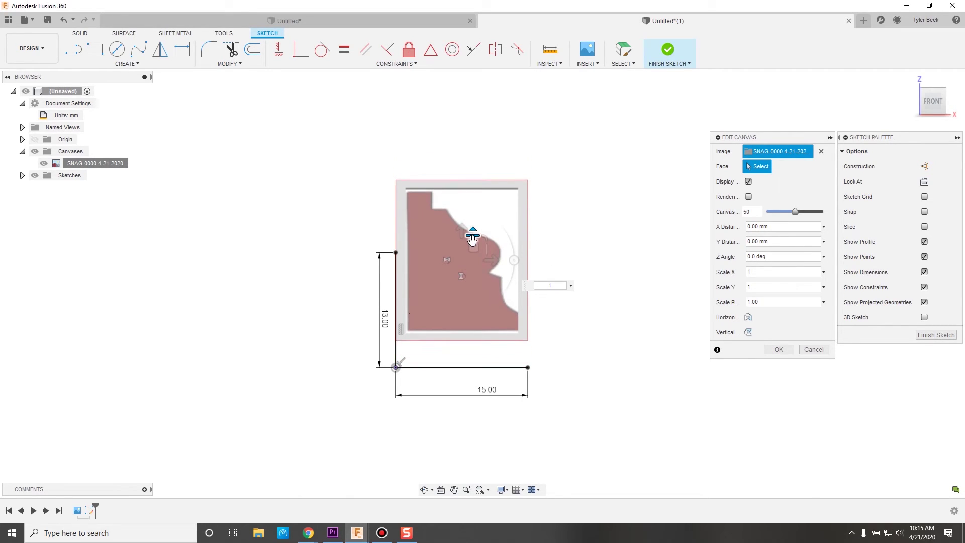
{"action": "left_click_drag", "start_coordinate": [472, 246], "coordinate": [473, 273]}
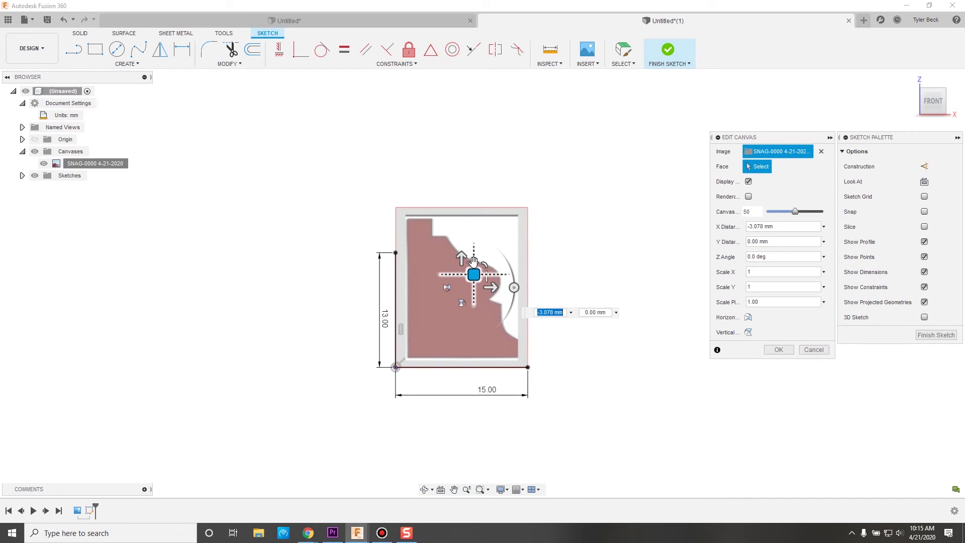
{"action": "left_click", "coordinate": [473, 262]}
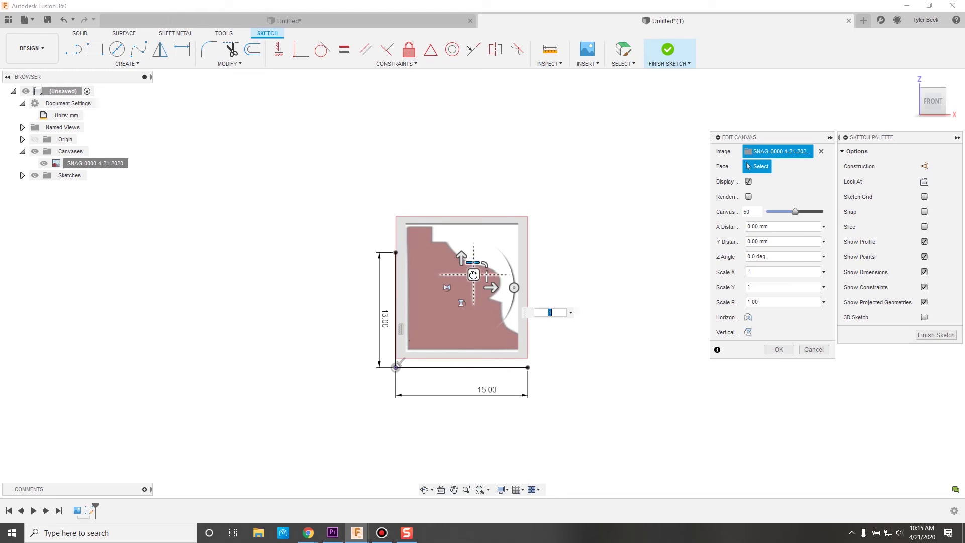
{"action": "left_click_drag", "start_coordinate": [473, 275], "coordinate": [473, 296]}
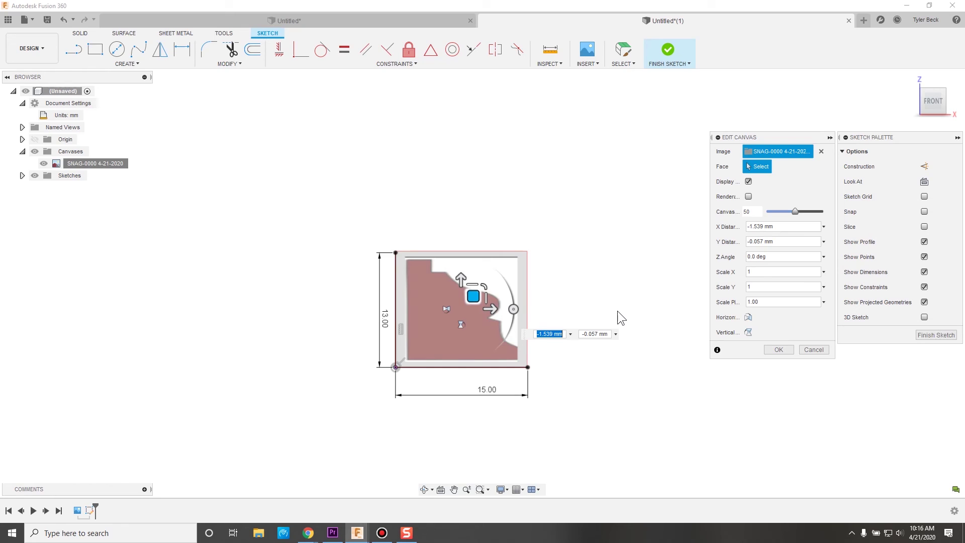